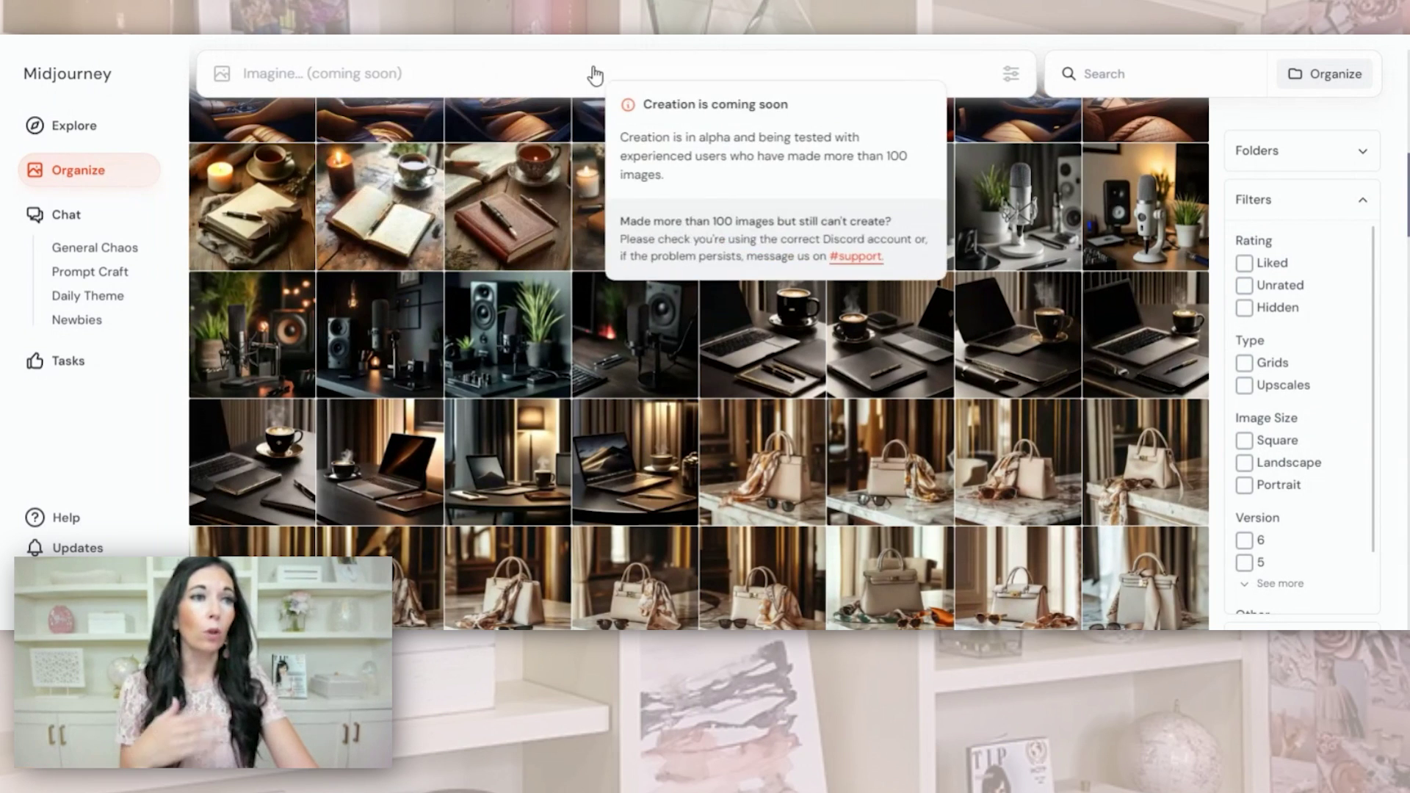
# Step: Switch from the Midjourney Organize page to the Midjourney Bot DM in Discord
pyautogui.moveTo(533, 63)
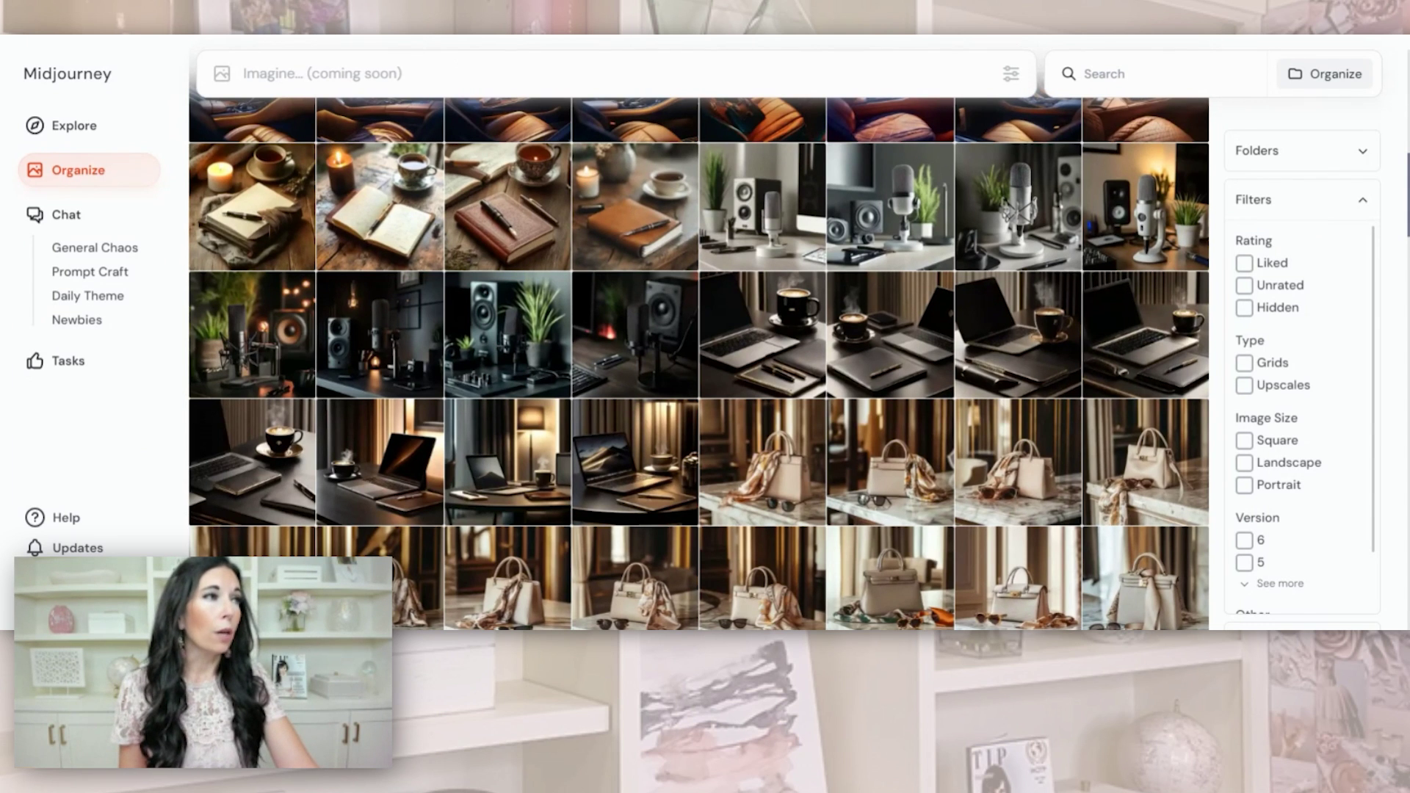
pyautogui.hotkey('ctrl', 'Tab')
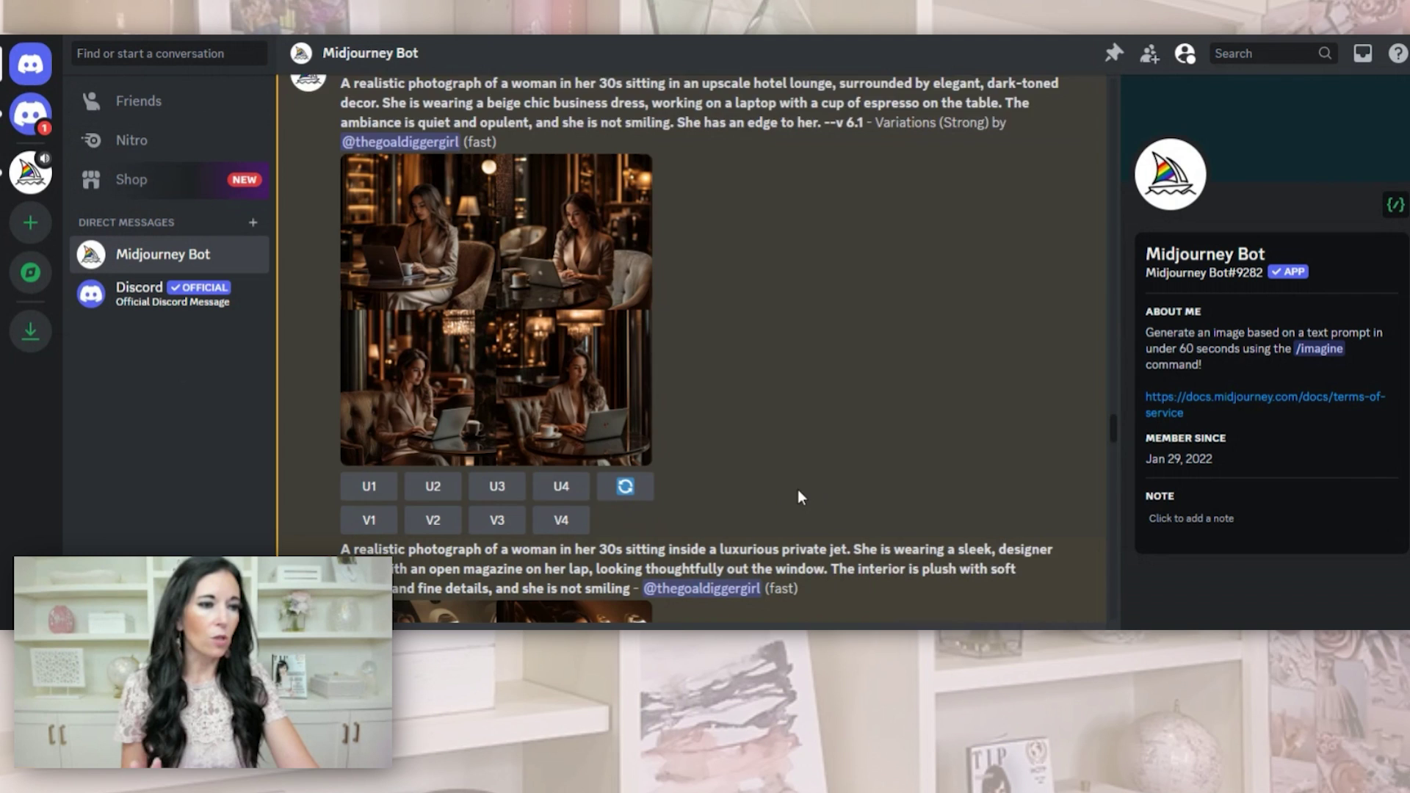
# Step: Load the /imagine prompt command into the Midjourney Bot message box
pyautogui.scroll(-2, 798, 489)
pyautogui.scroll(2, 793, 489)
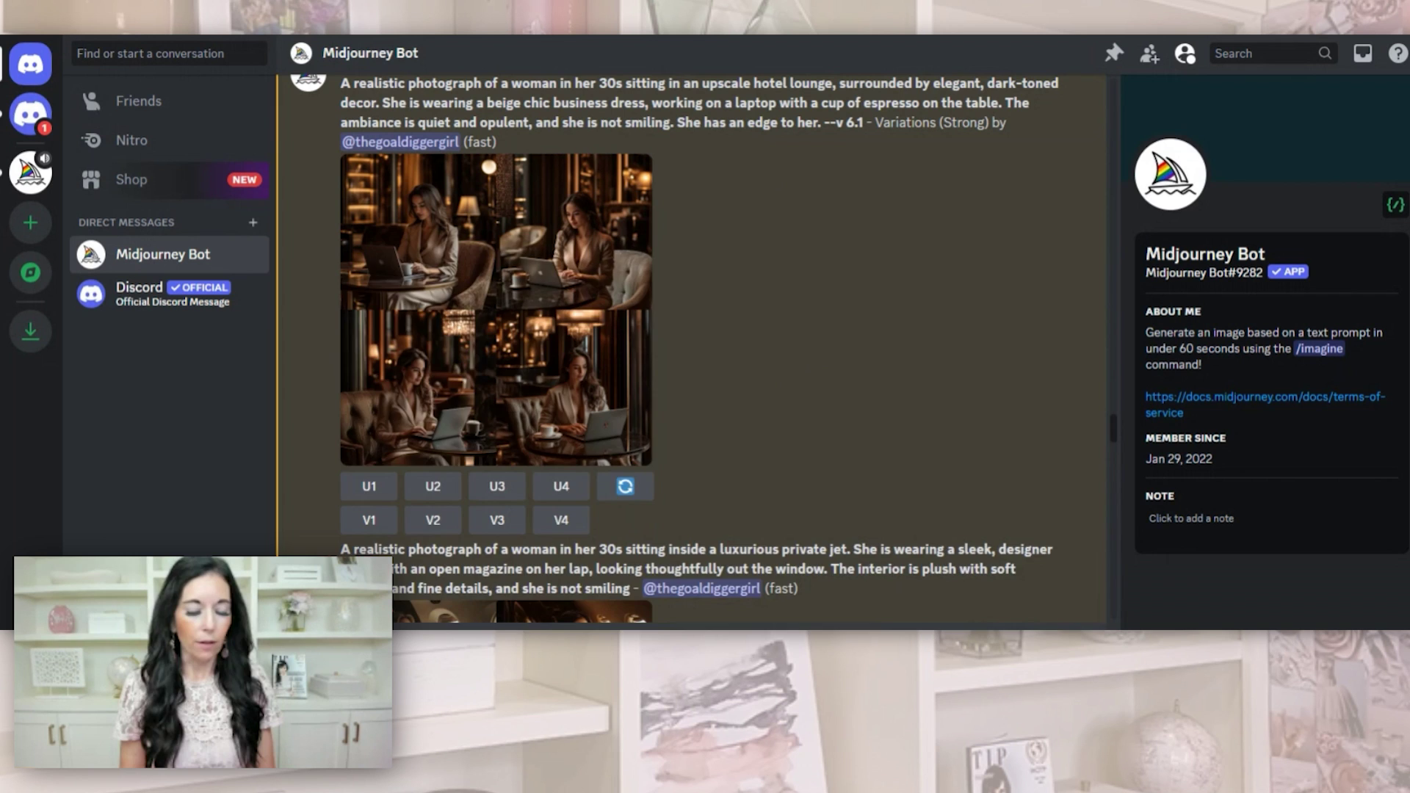
pyautogui.write('/imagine')
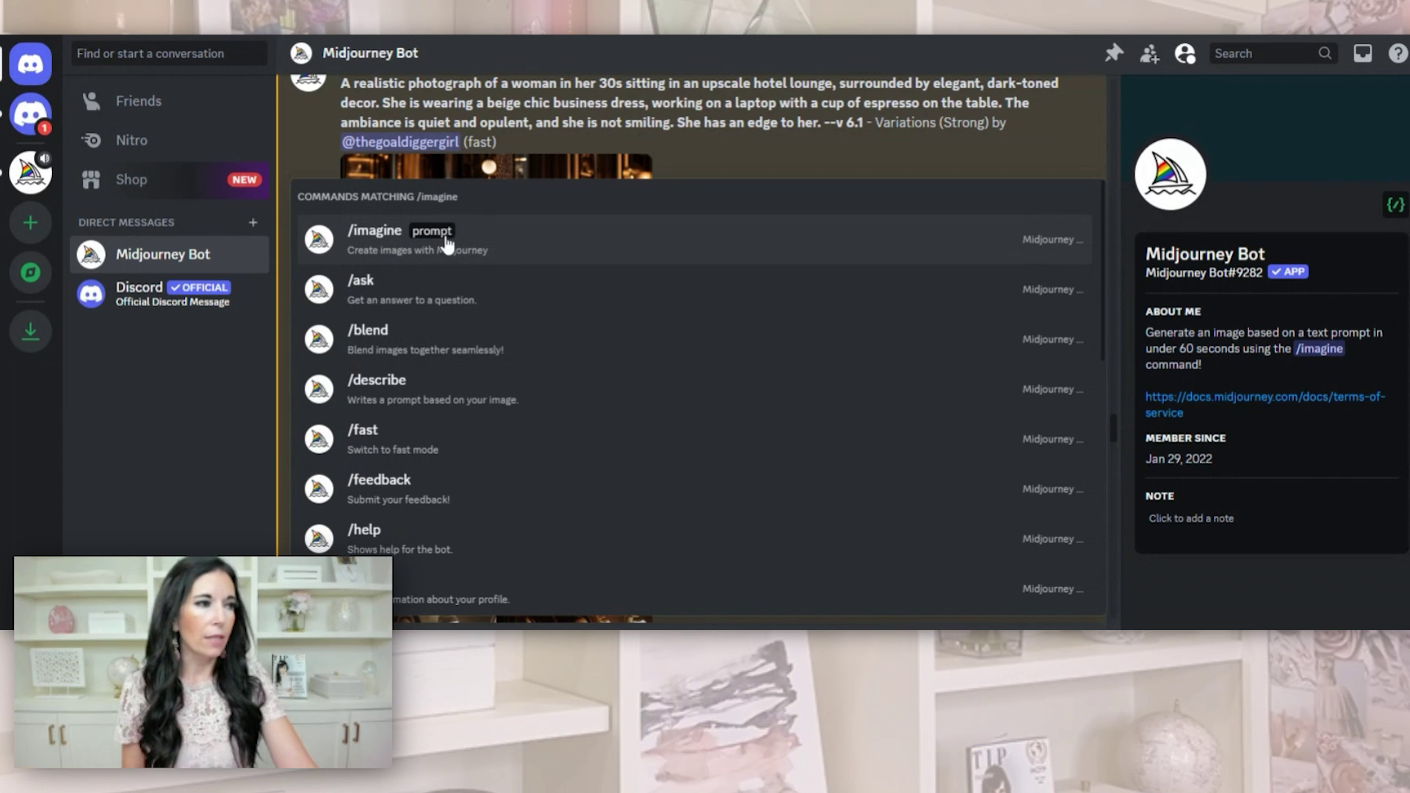
pyautogui.click(392, 251)
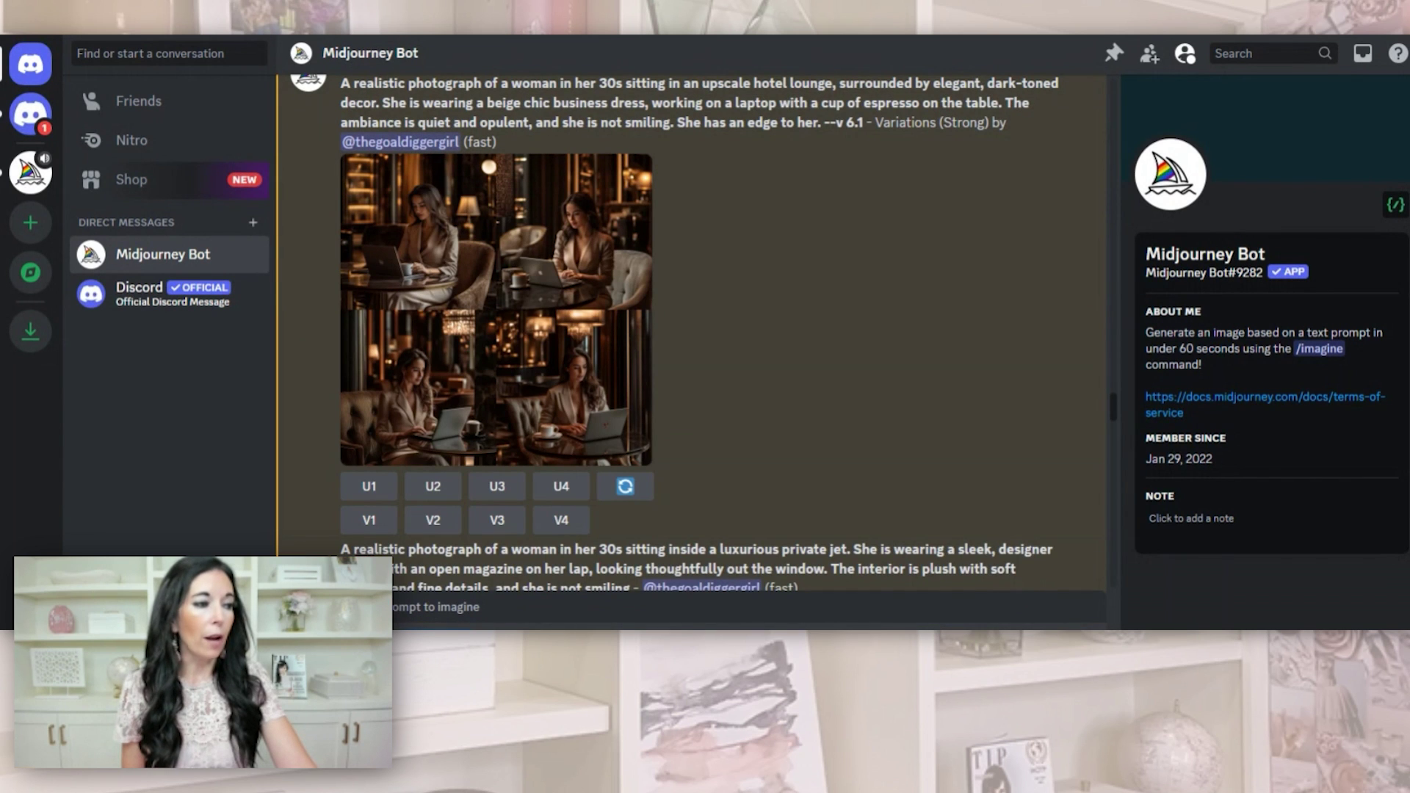
# Step: Copy the full Gallery Opening Night prompt from ChatGPT and return to Discord
pyautogui.hotkey('alt', 'Tab')
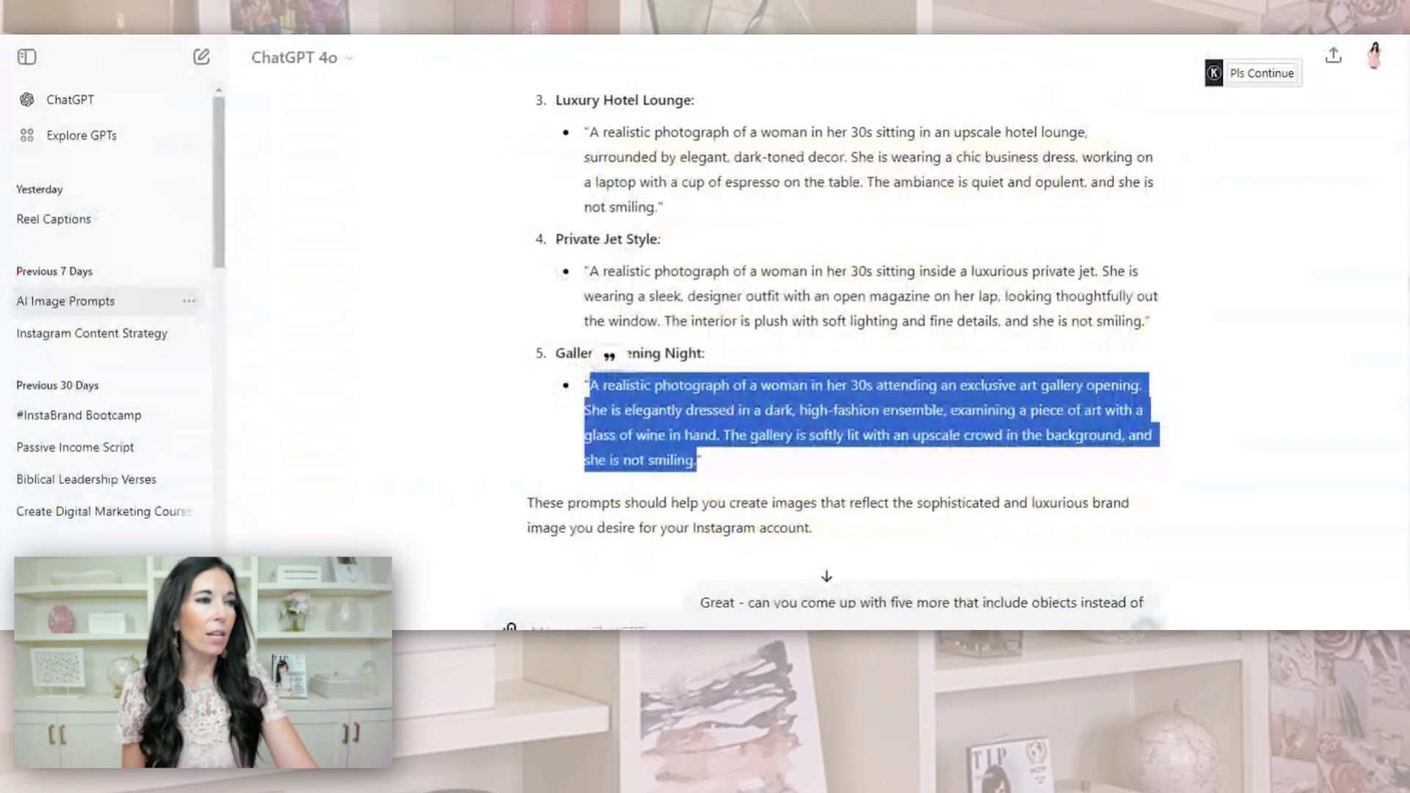
pyautogui.click(730, 436)
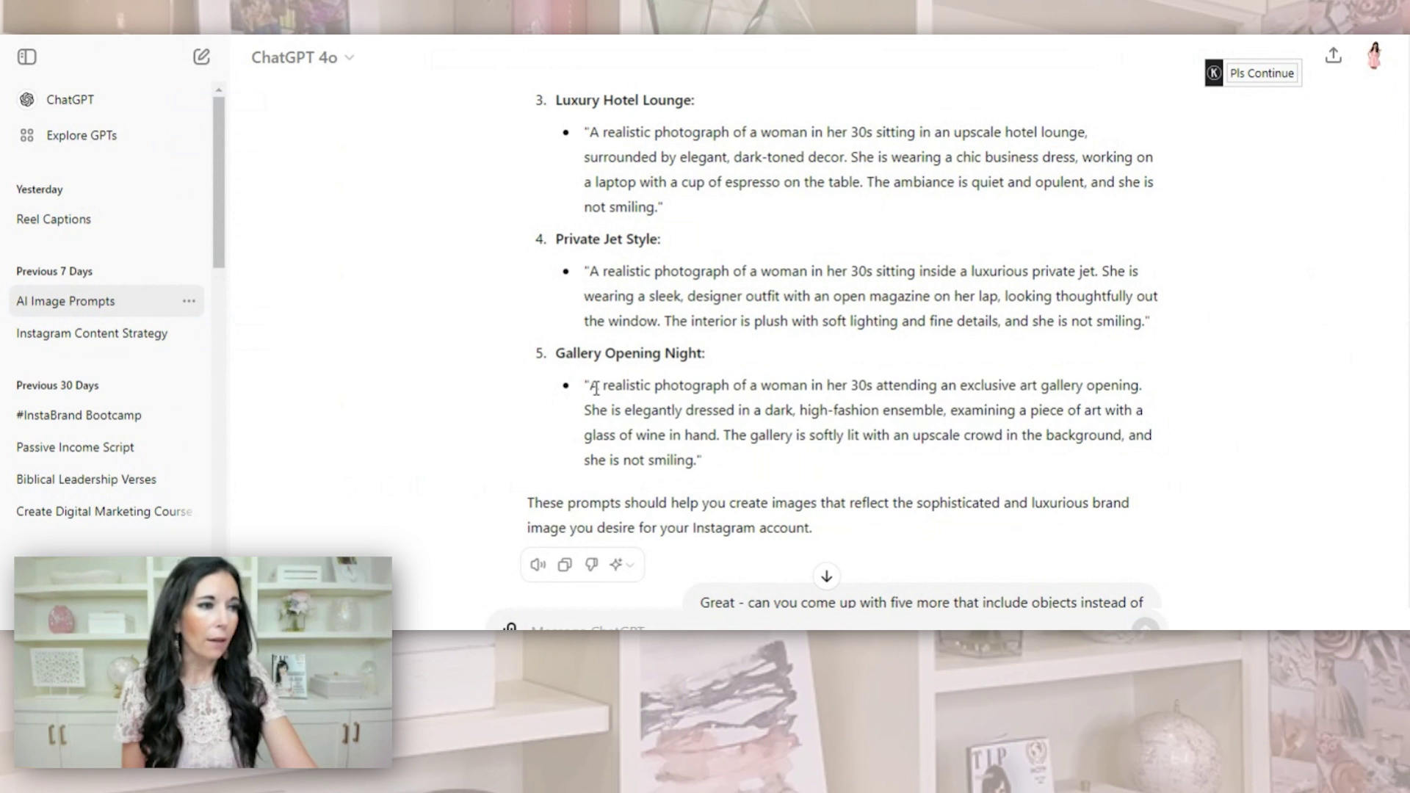
pyautogui.moveTo(590, 385); pyautogui.dragTo(693, 459)
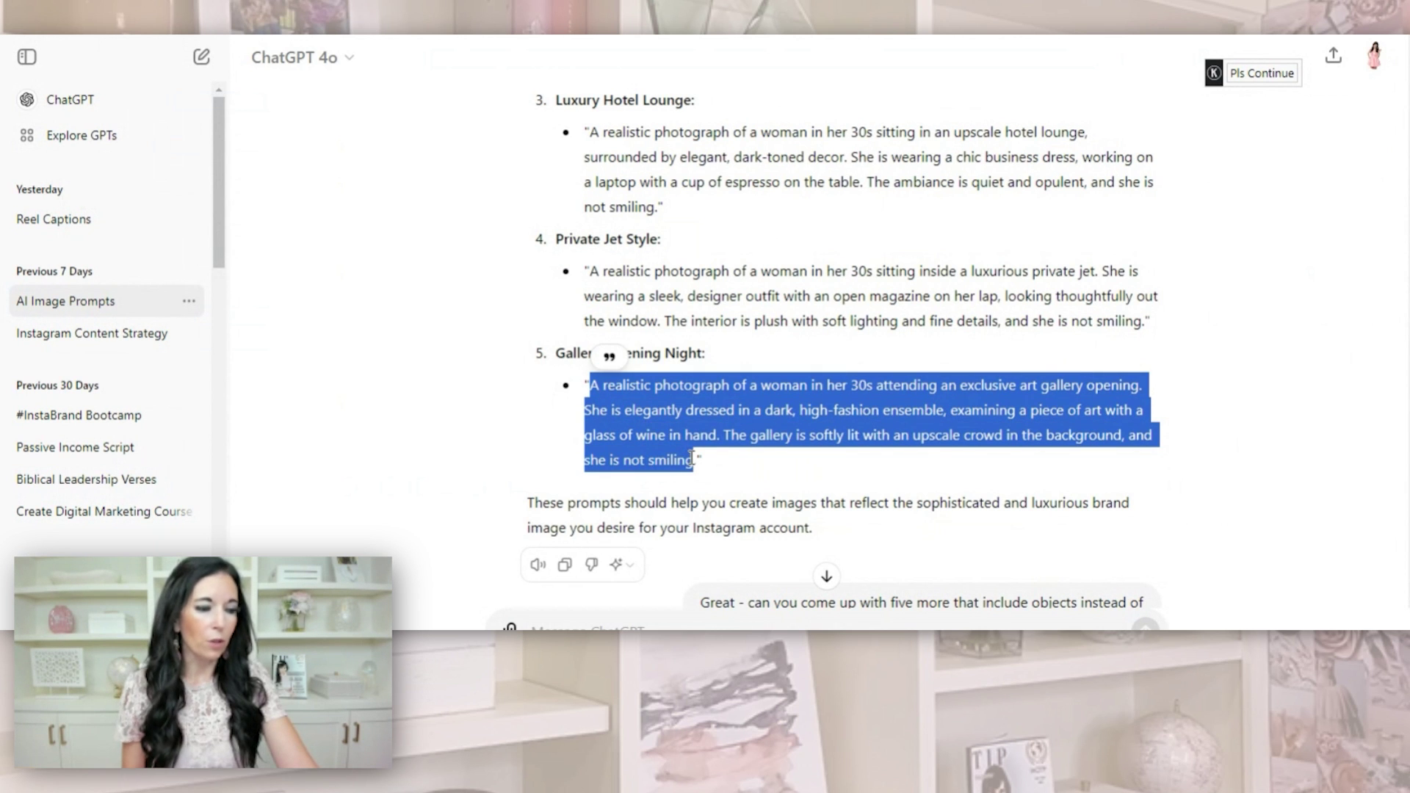
pyautogui.hotkey('alt', 'Tab')
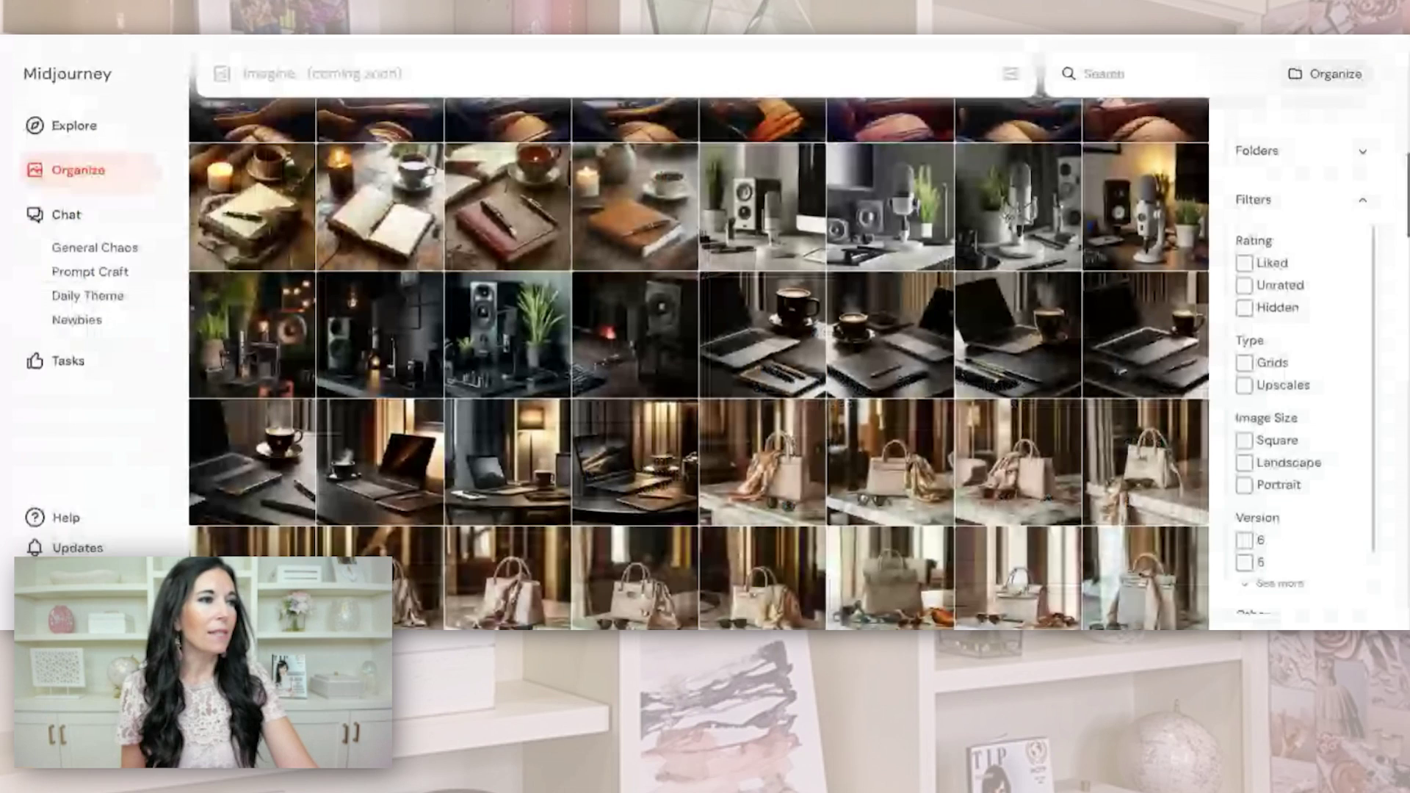
pyautogui.hotkey('alt', 'Tab')
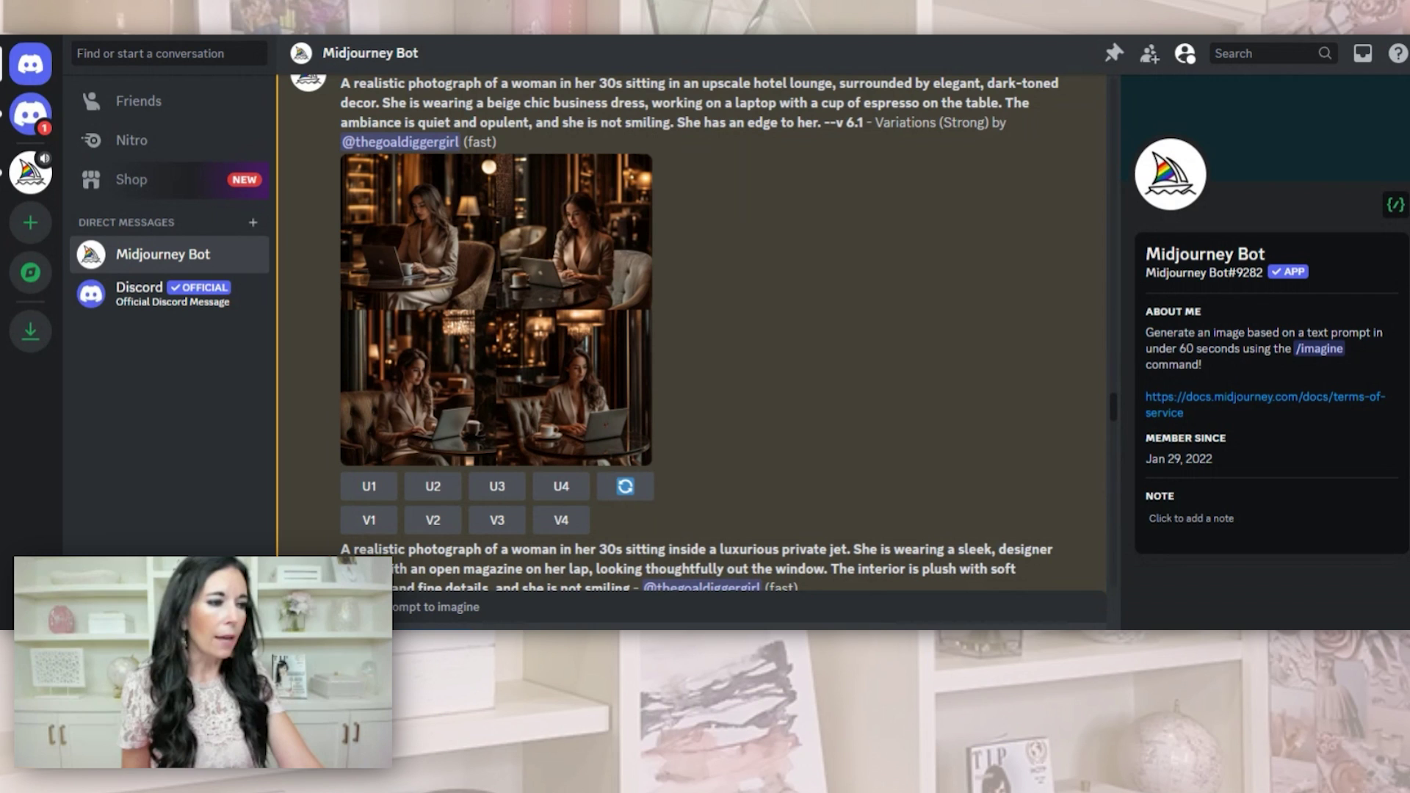
# Step: Paste the Gallery Opening Night prompt into /imagine and submit it
pyautogui.hotkey('ctrl', 'v')
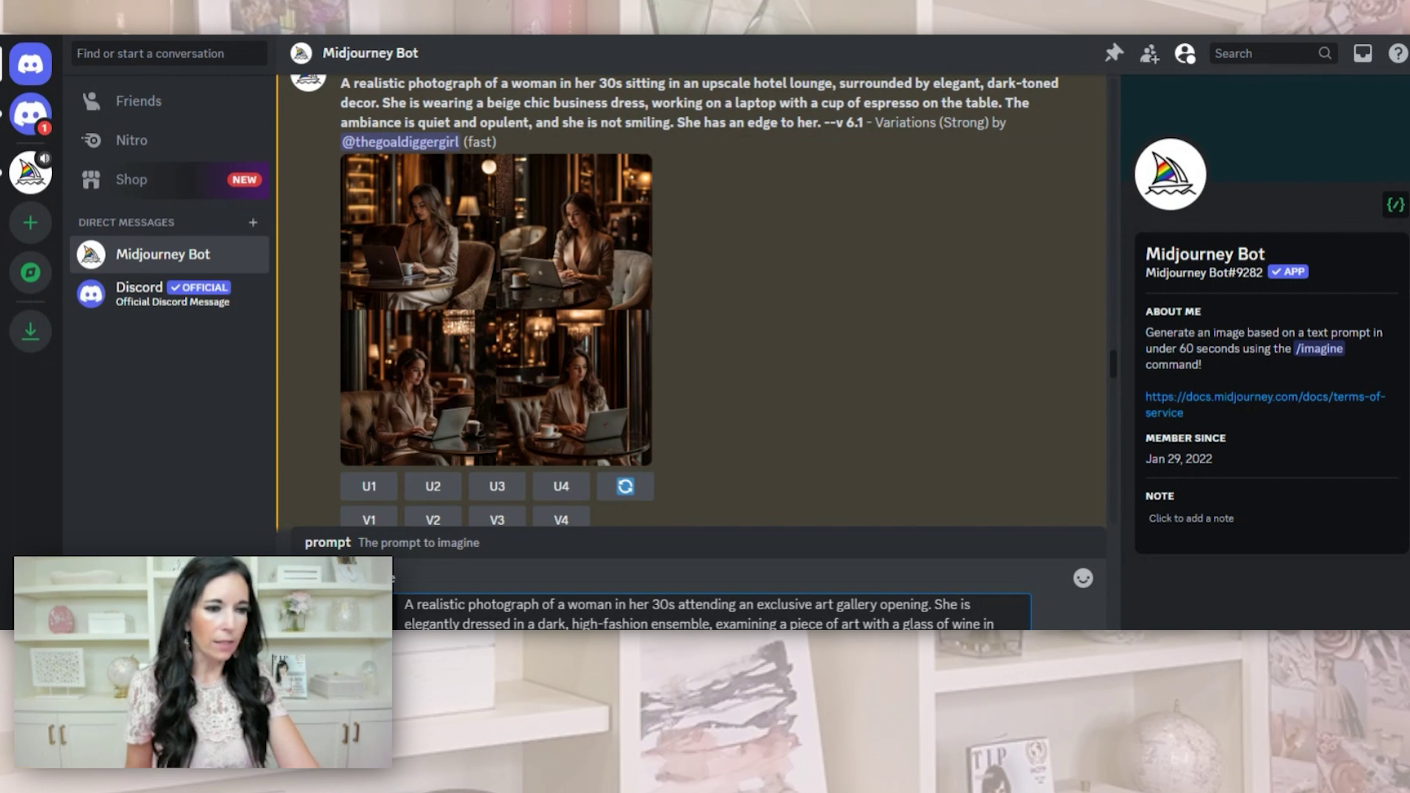
pyautogui.press('Return')
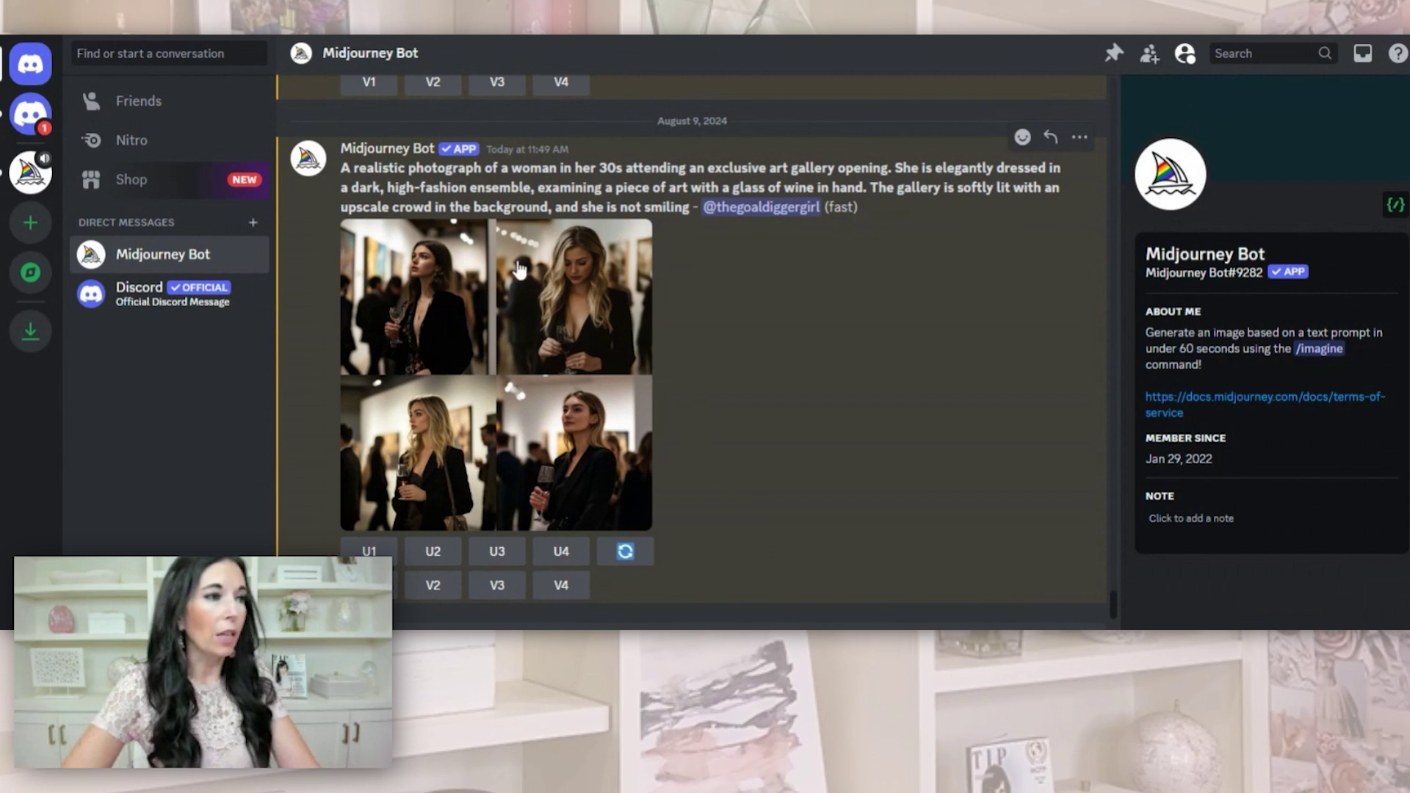
# Step: Request V3 strong variations of the third gallery image, pausing the StreamYard recording meanwhile
pyautogui.moveTo(345, 170); pyautogui.dragTo(482, 168)
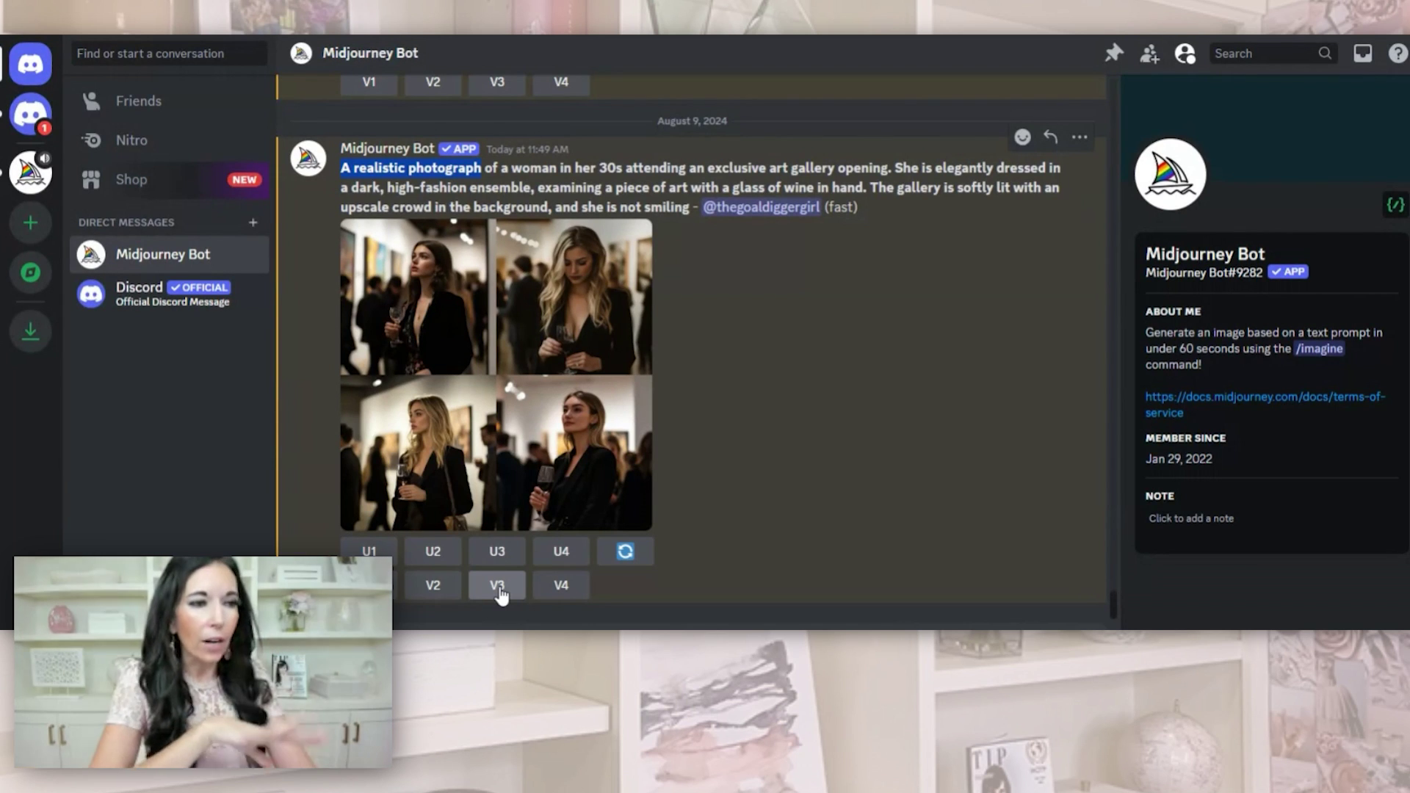
pyautogui.click(498, 587)
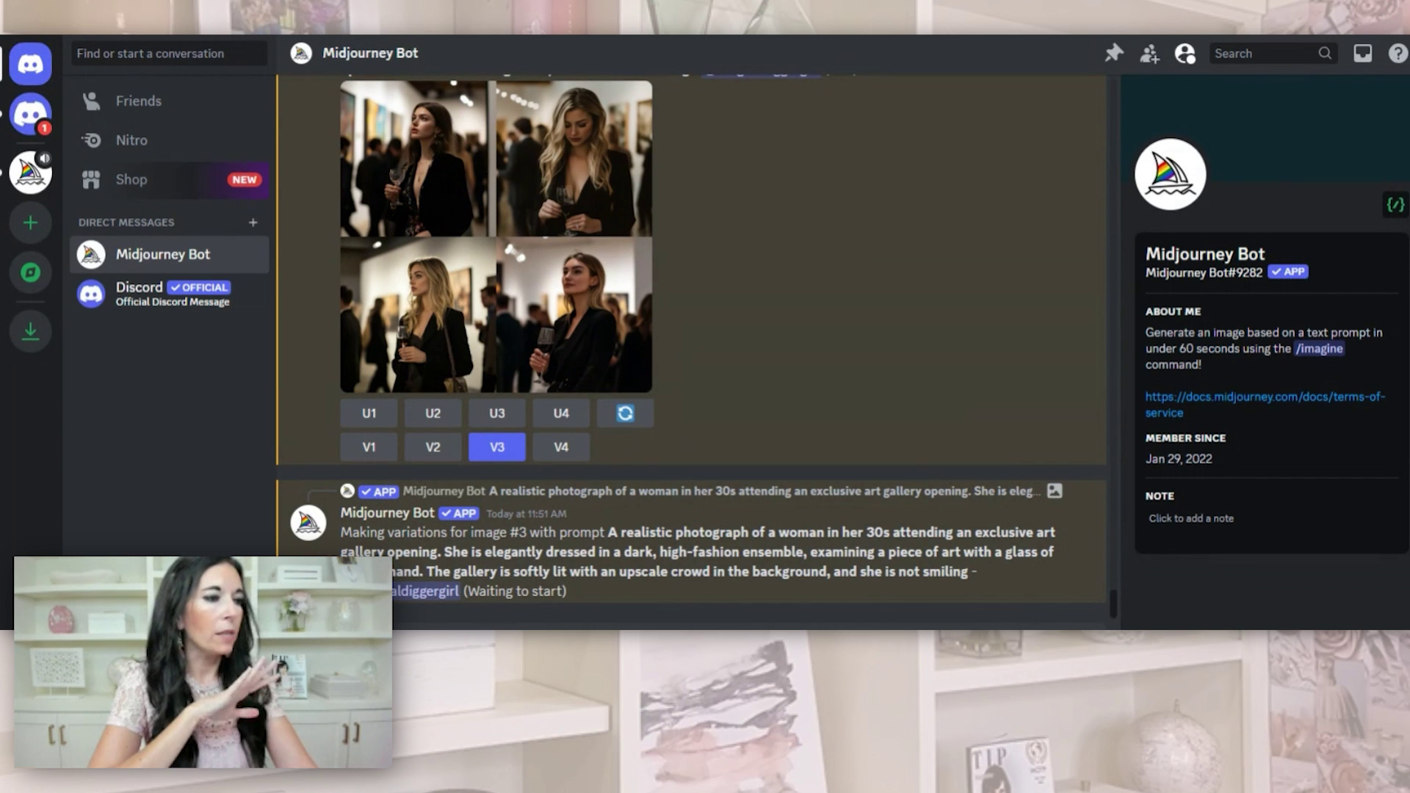
pyautogui.click(110, 30)
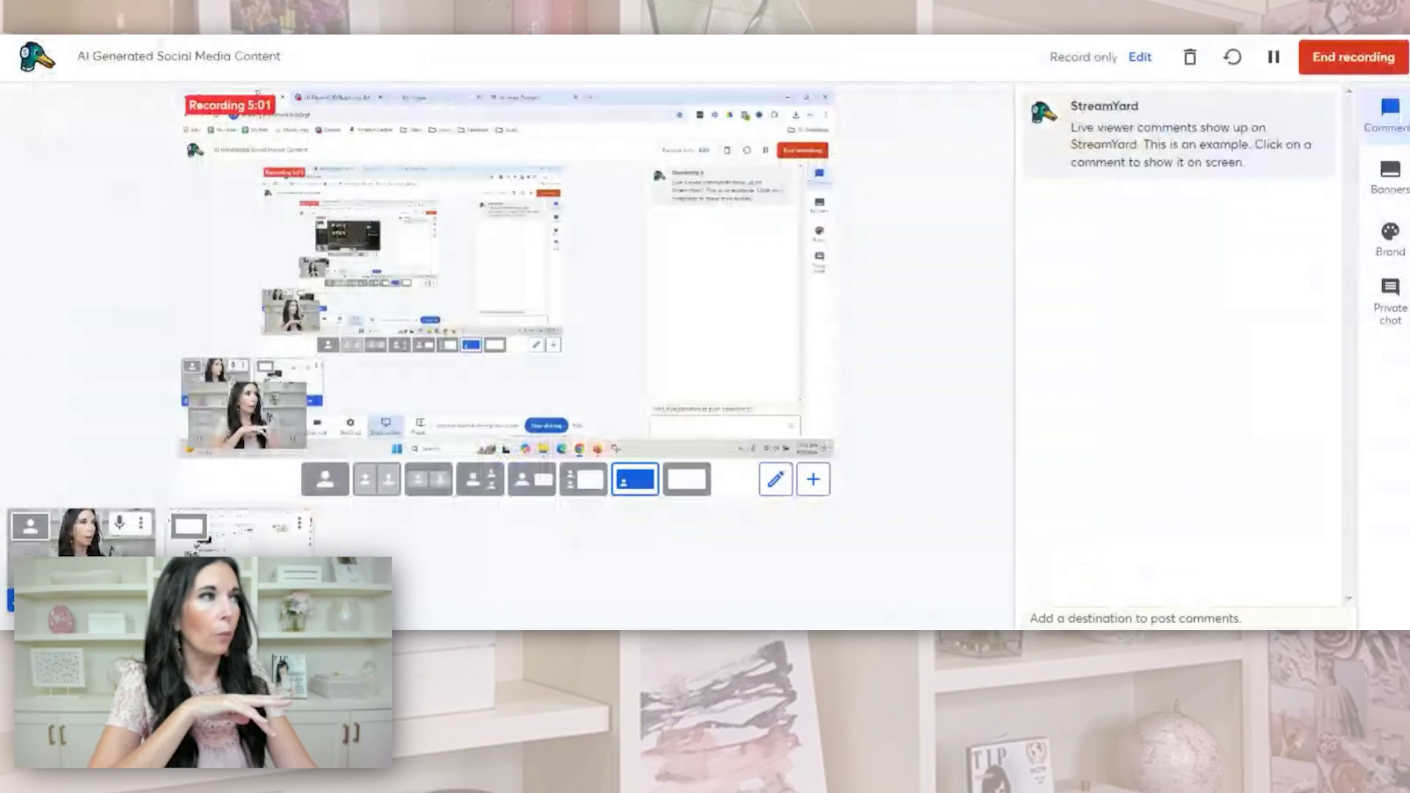
pyautogui.click(1274, 57)
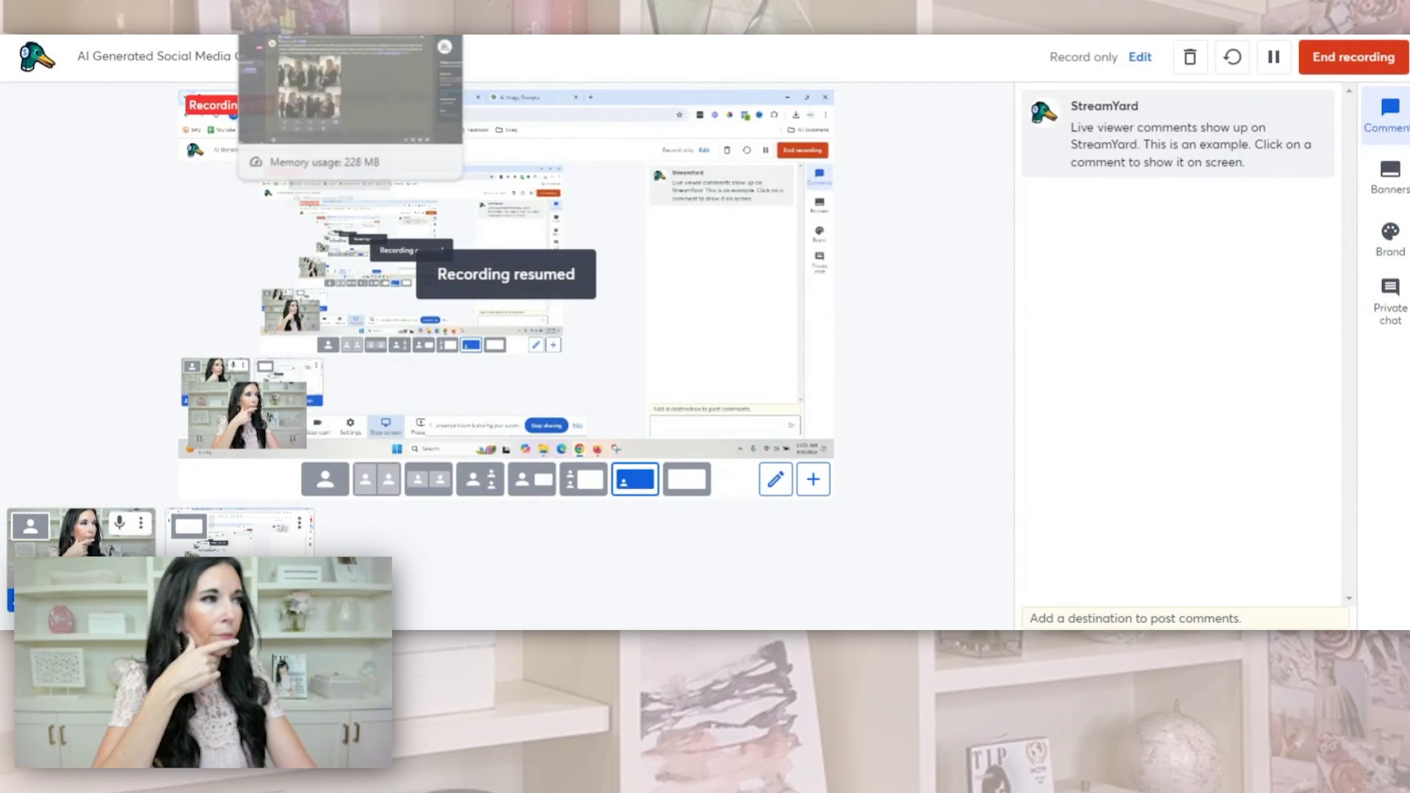
pyautogui.click(294, 29)
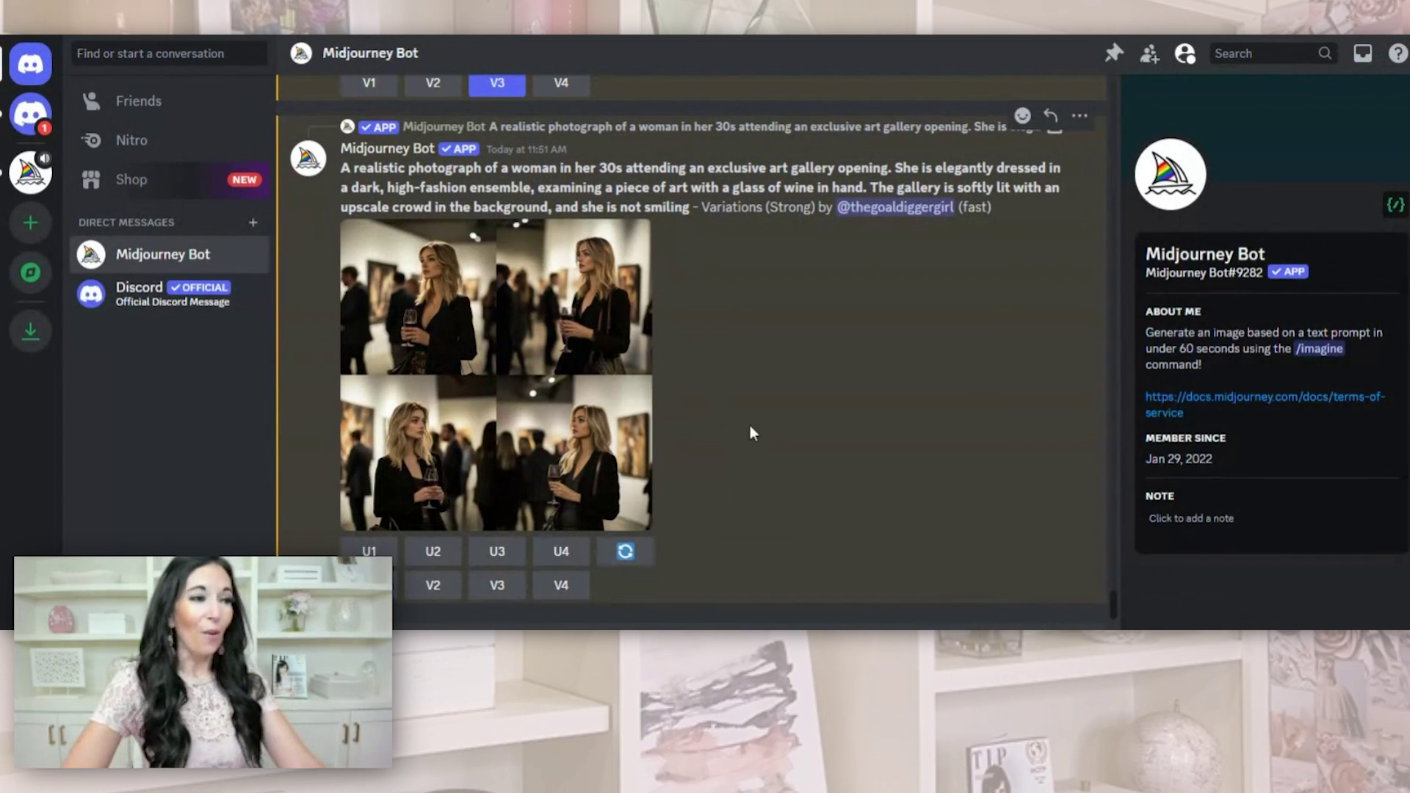
pyautogui.scroll(4, 588, 347)
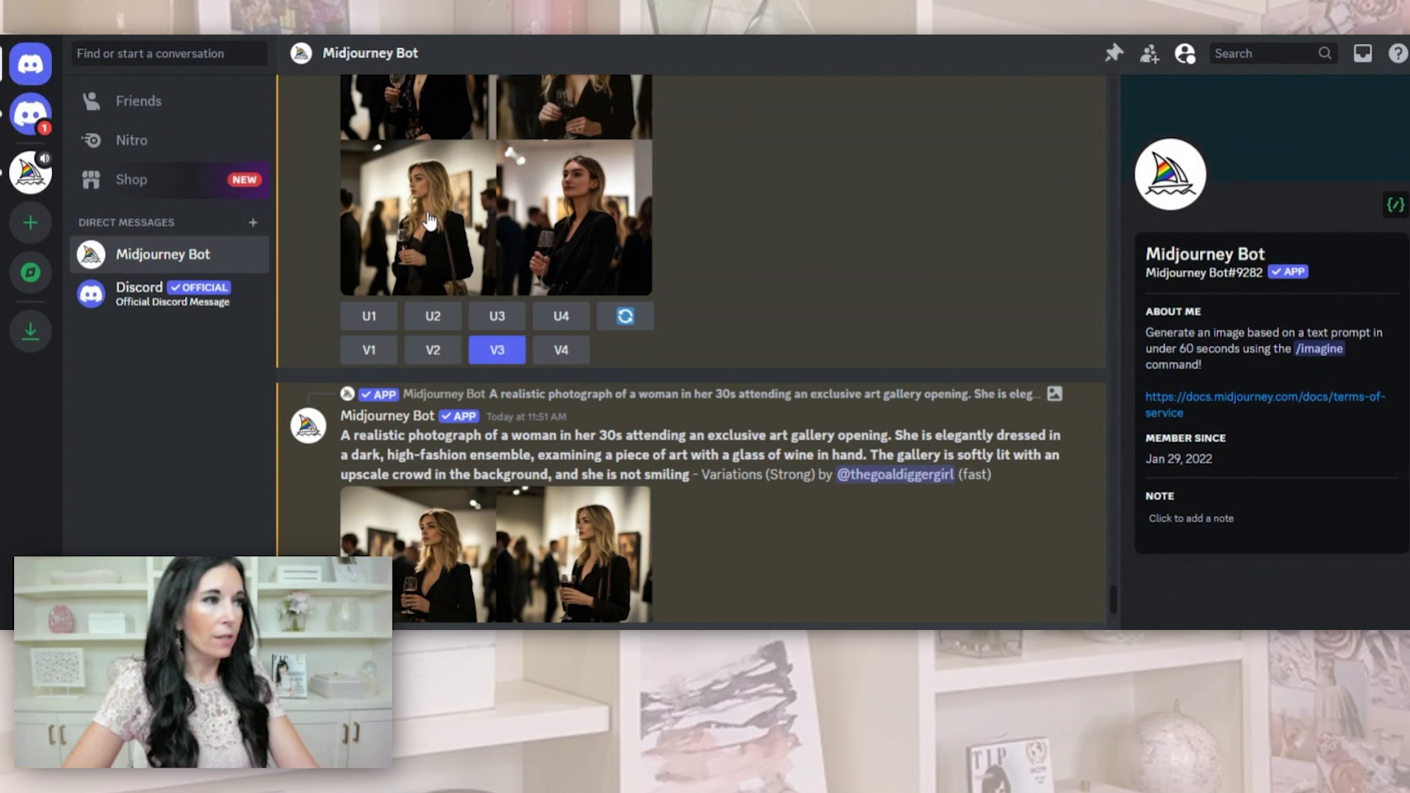
pyautogui.scroll(-1, 430, 250)
pyautogui.scroll(-2, 431, 288)
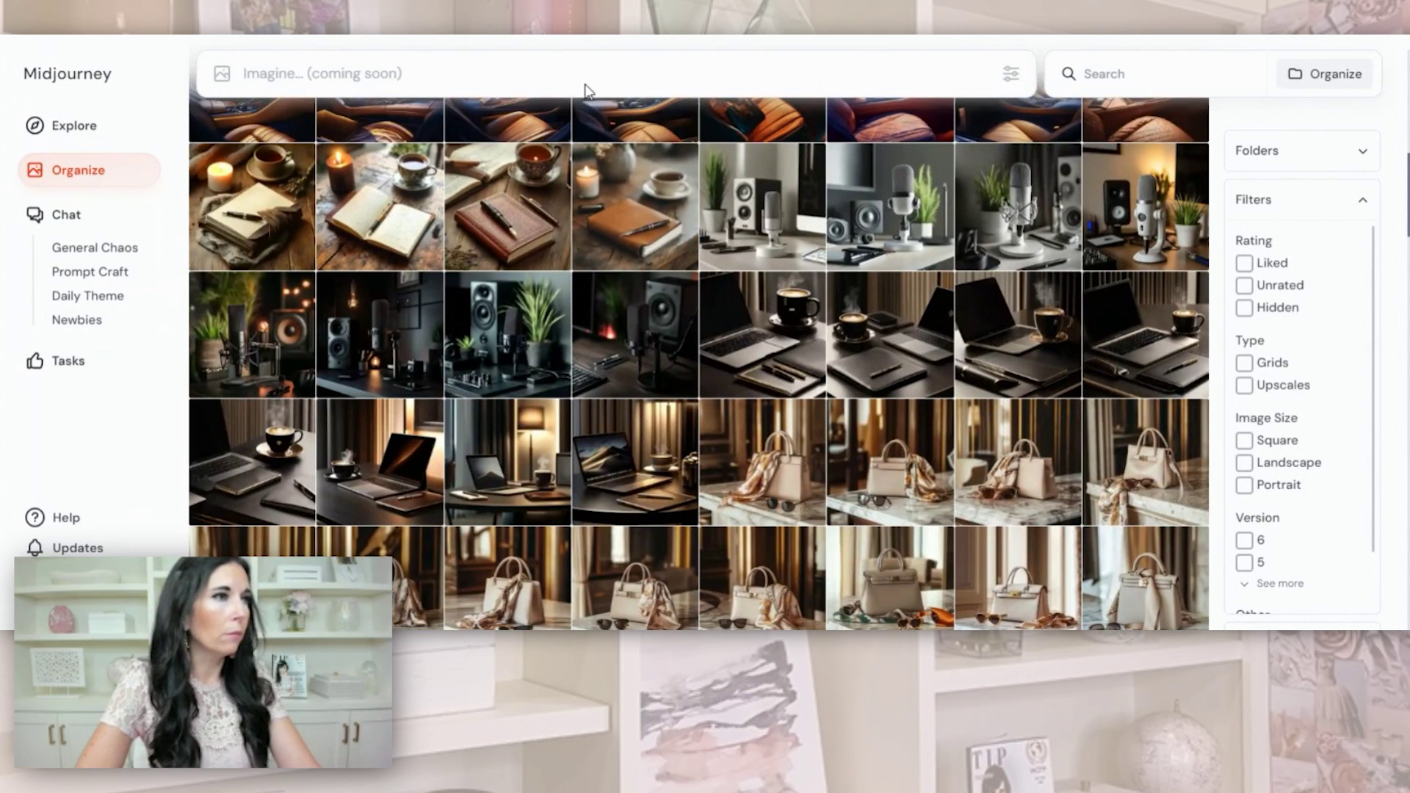
# Step: Enlarge the rooftop-bar skyline image of the woman with phone, showing its prompt
pyautogui.scroll(-8, 552, 343)
pyautogui.scroll(-4, 552, 343)
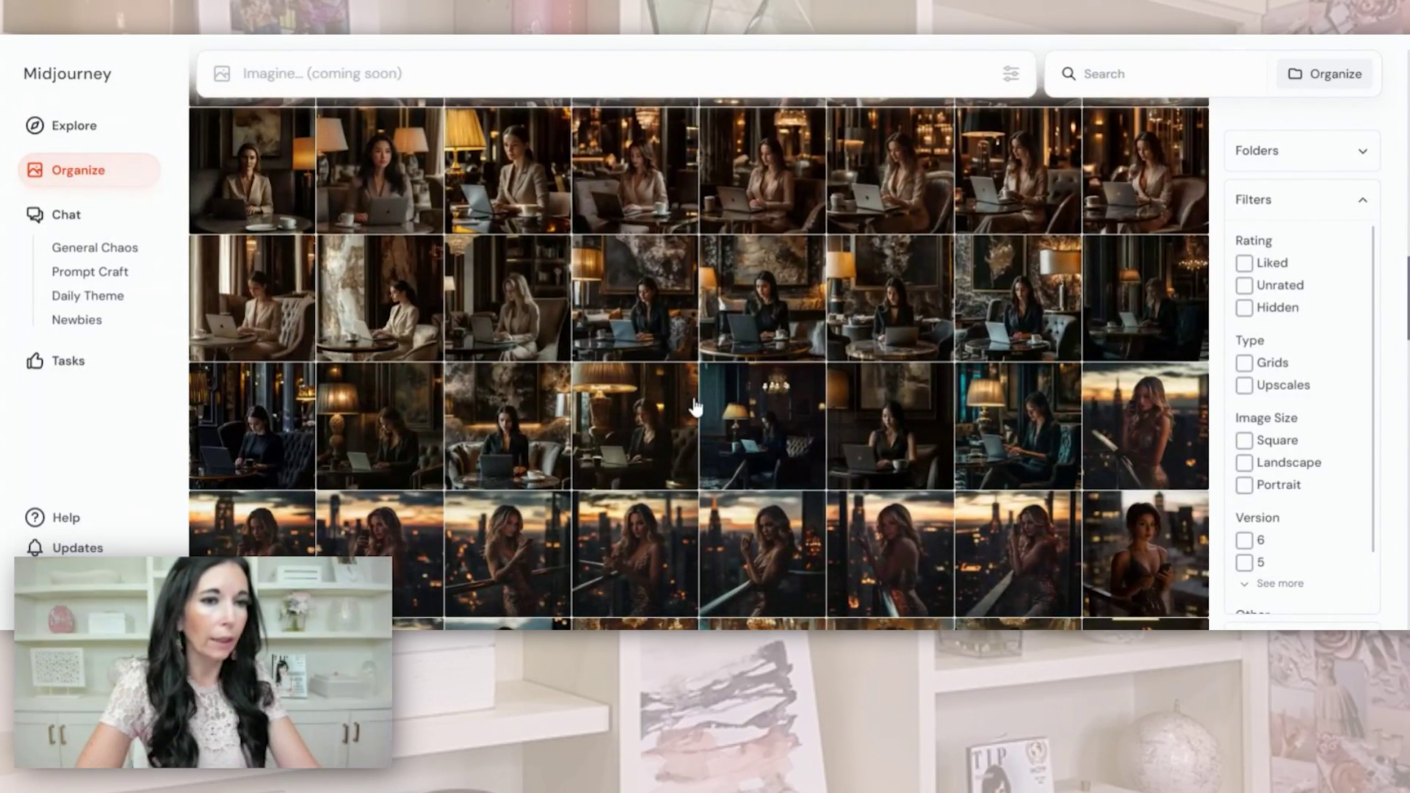
pyautogui.scroll(-1, 866, 403)
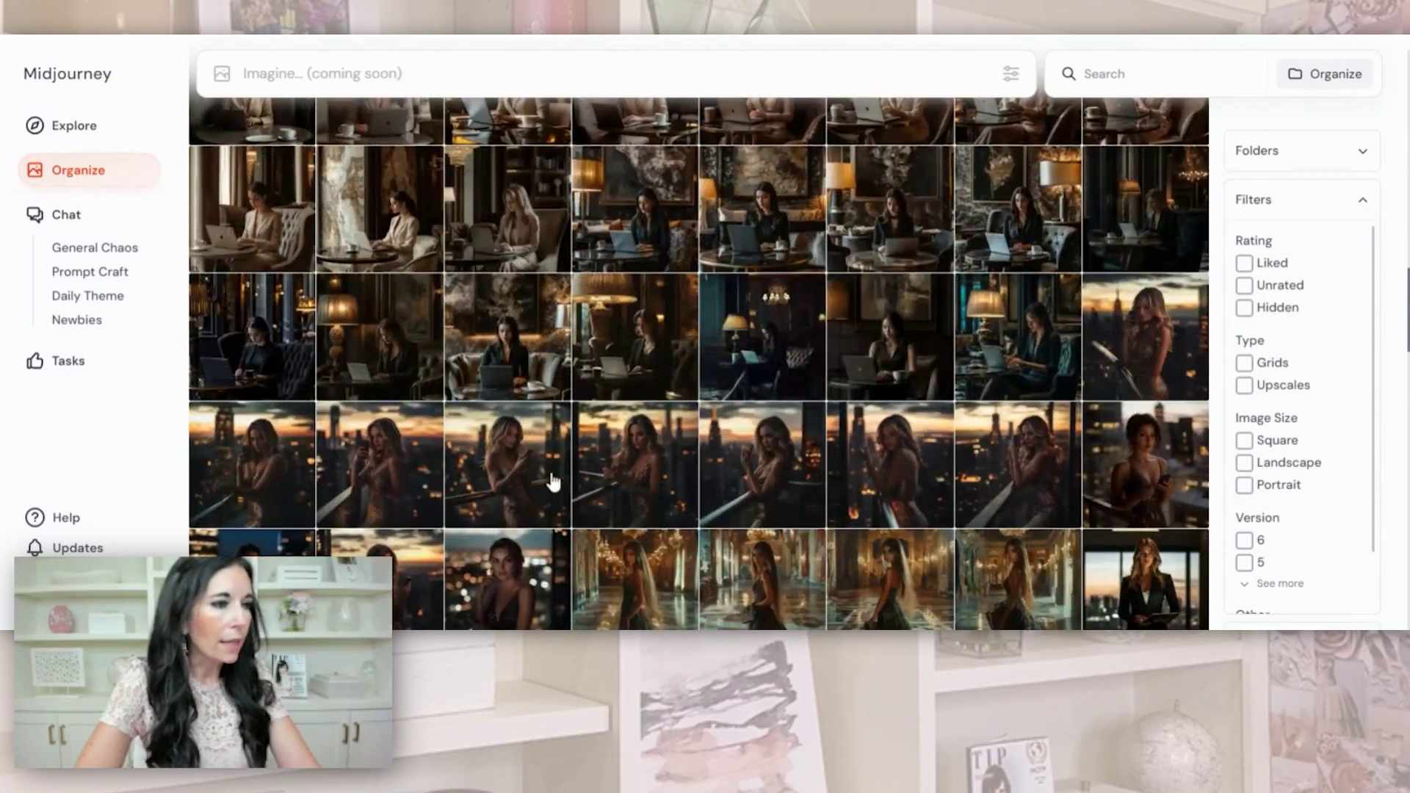
pyautogui.click(522, 478)
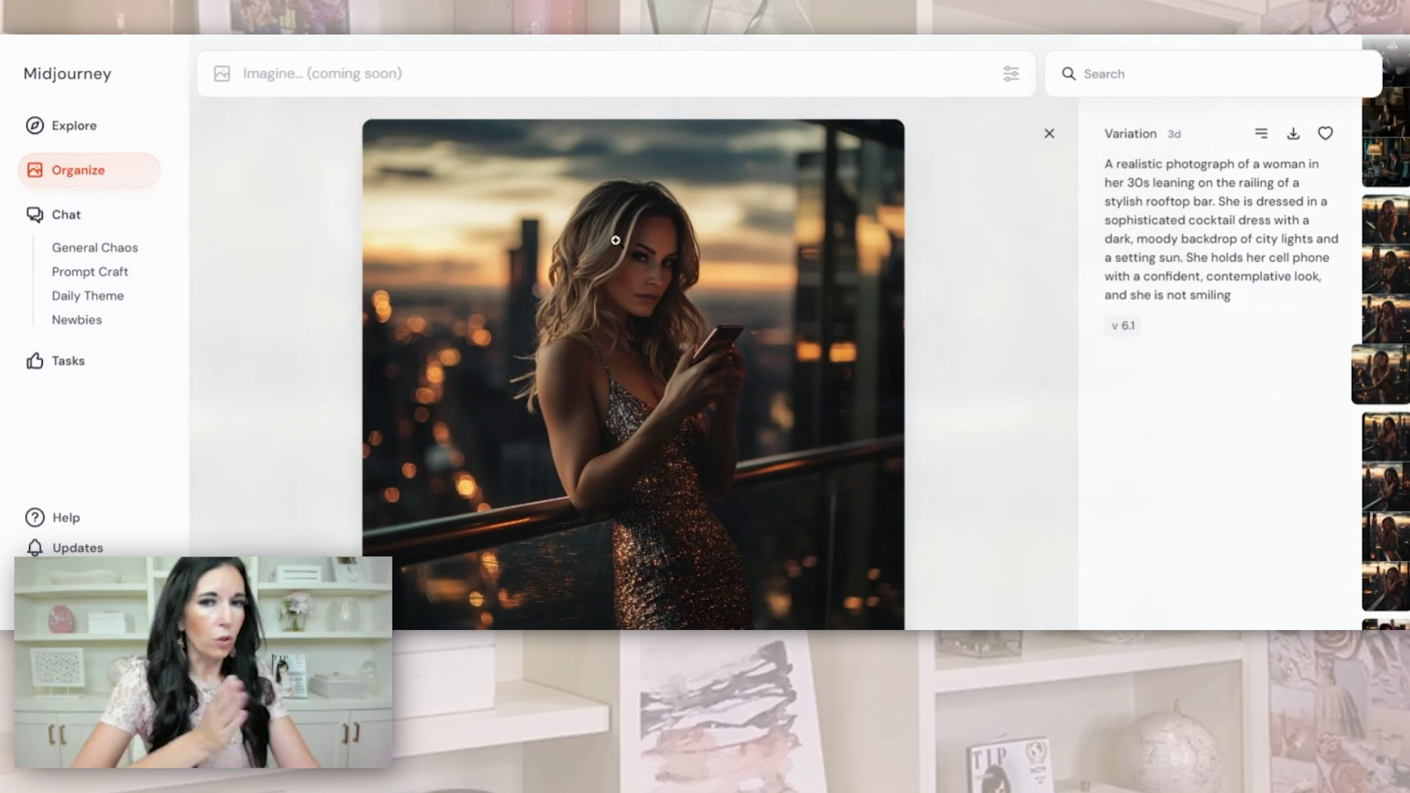
pyautogui.click(1263, 135)
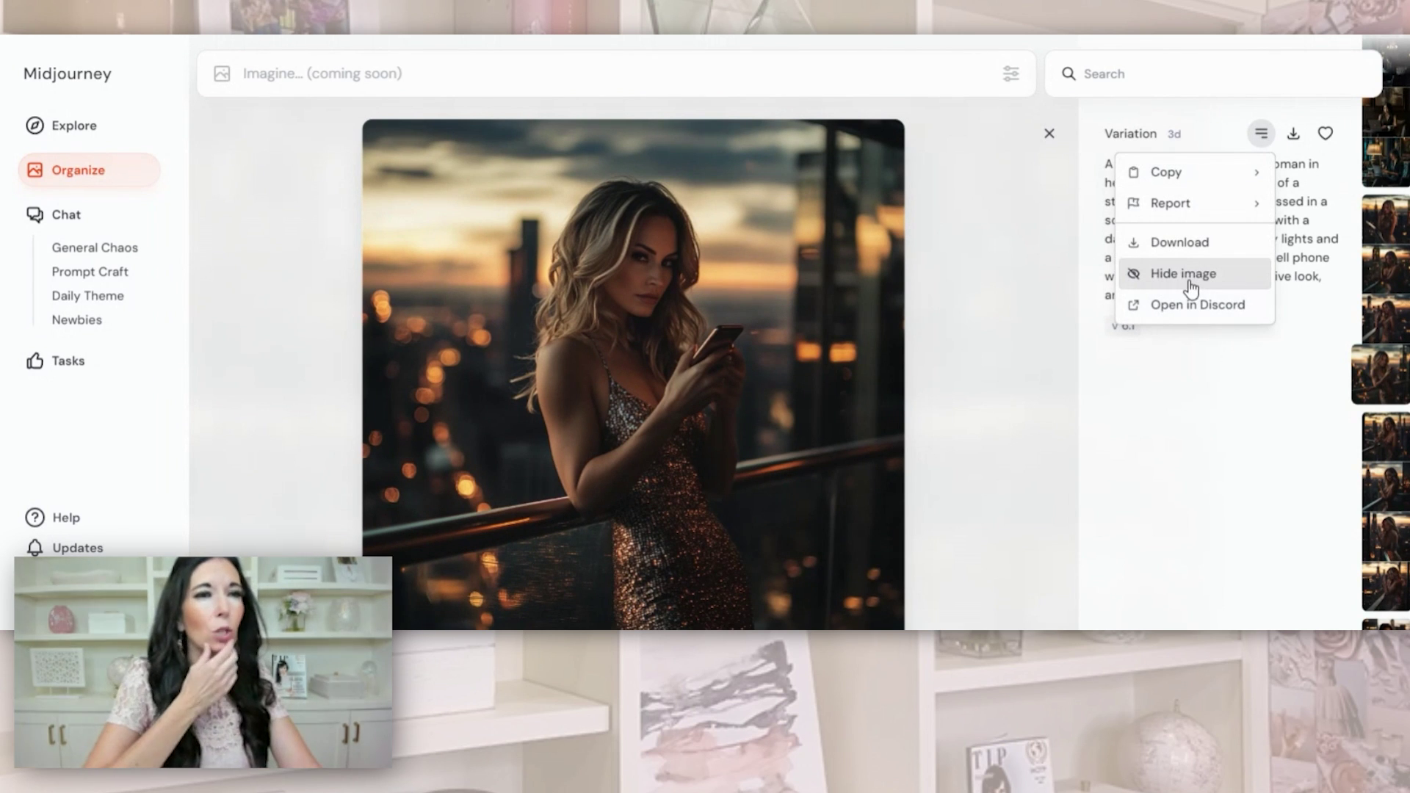
pyautogui.click(984, 301)
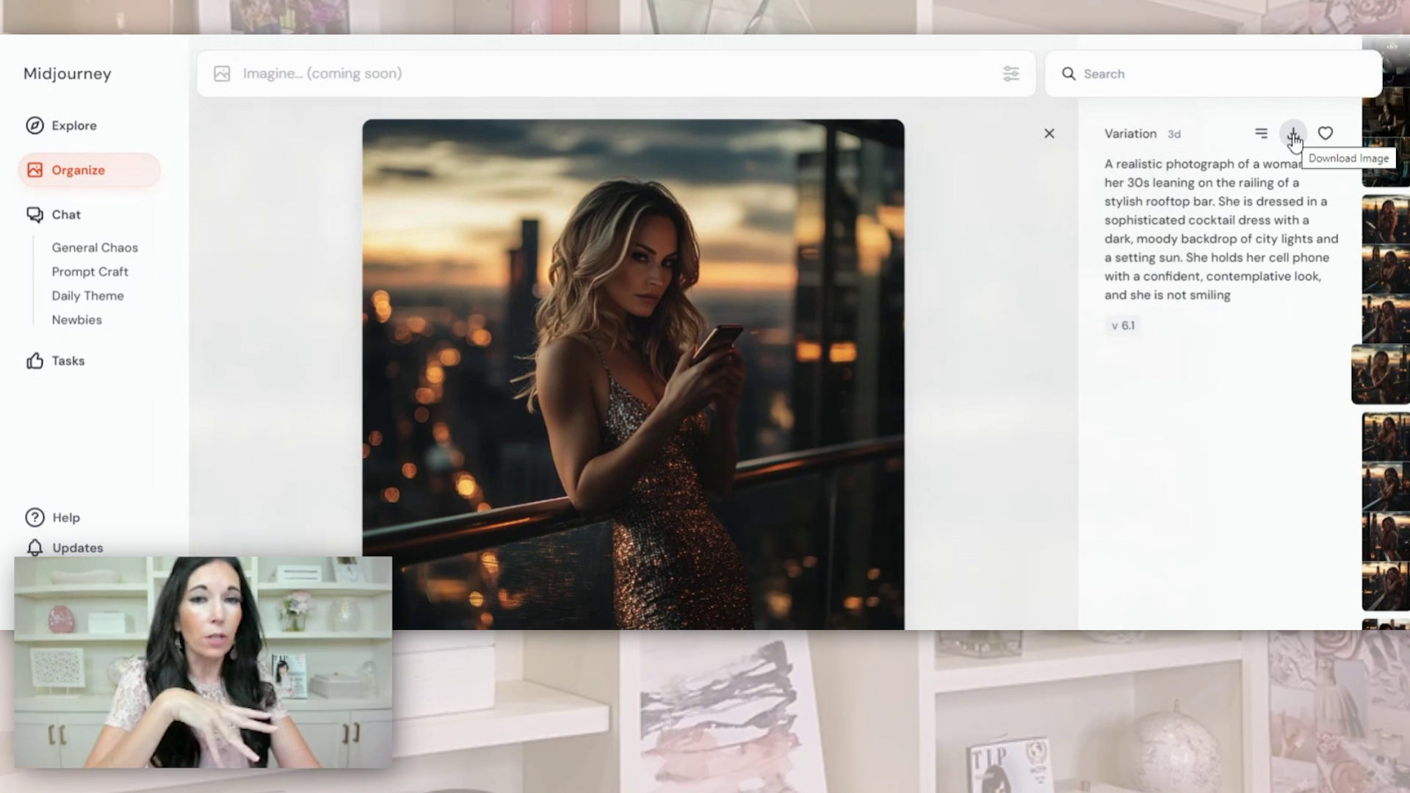
pyautogui.rightClick(626, 322)
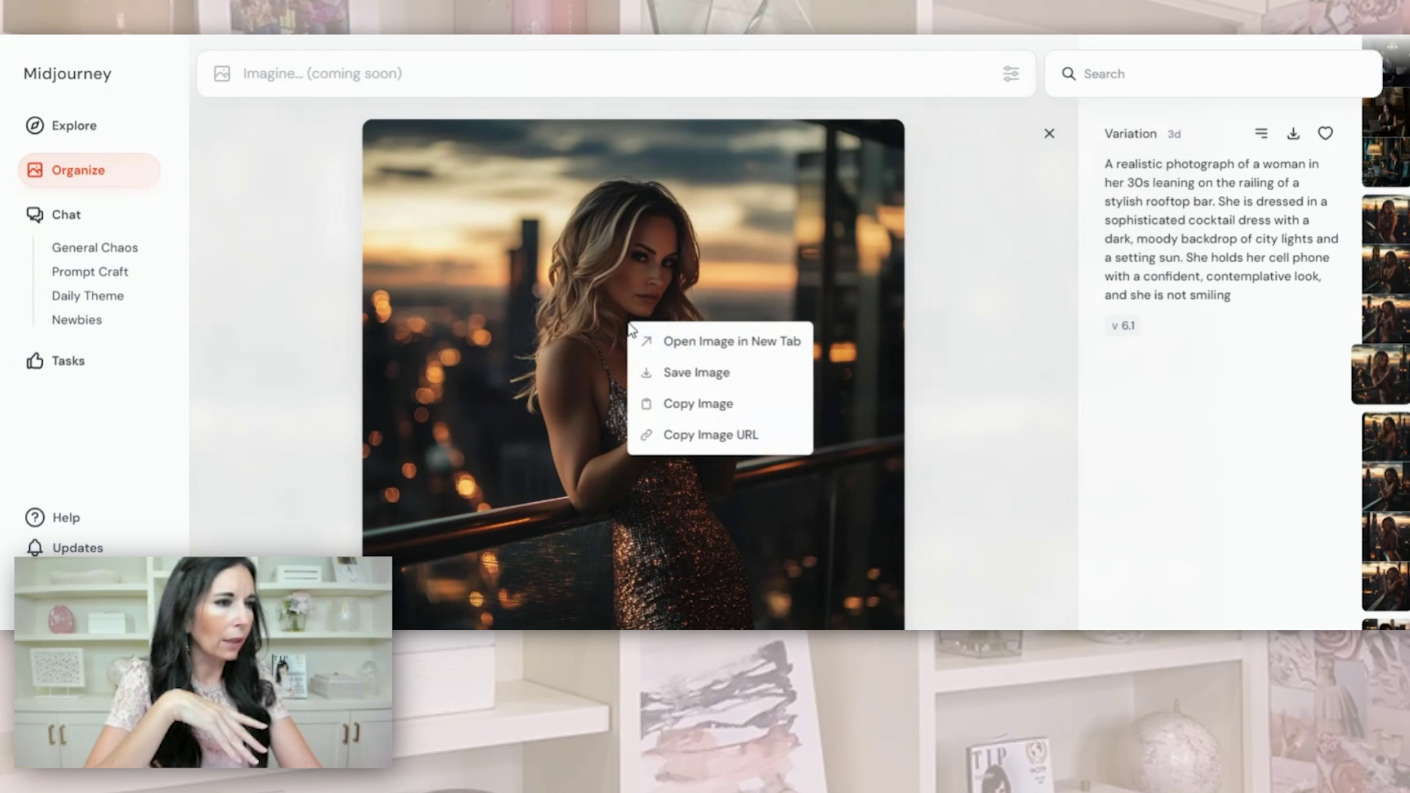
pyautogui.click(1003, 347)
pyautogui.scroll(-1, 733, 363)
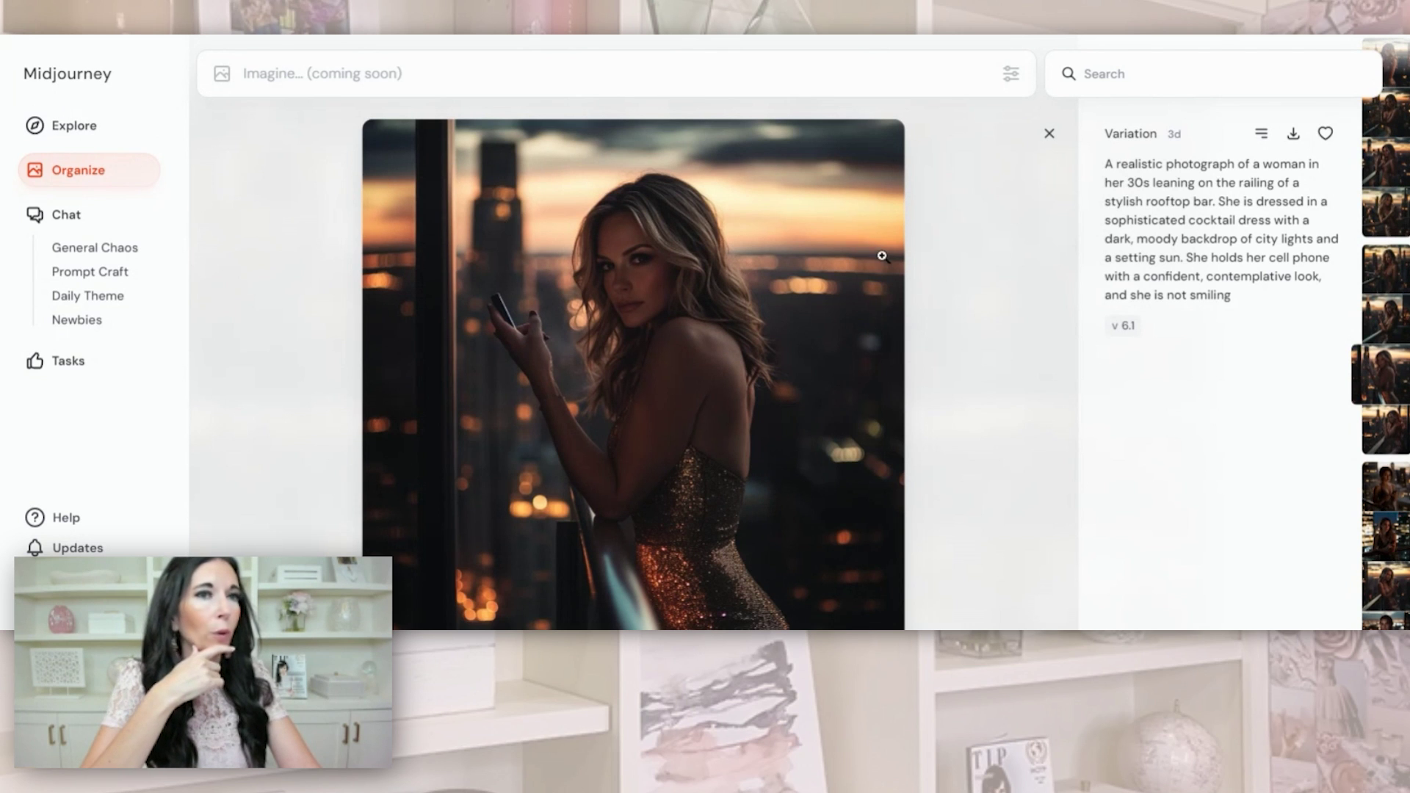
pyautogui.scroll(-1, 1033, 288)
pyautogui.click(1261, 133)
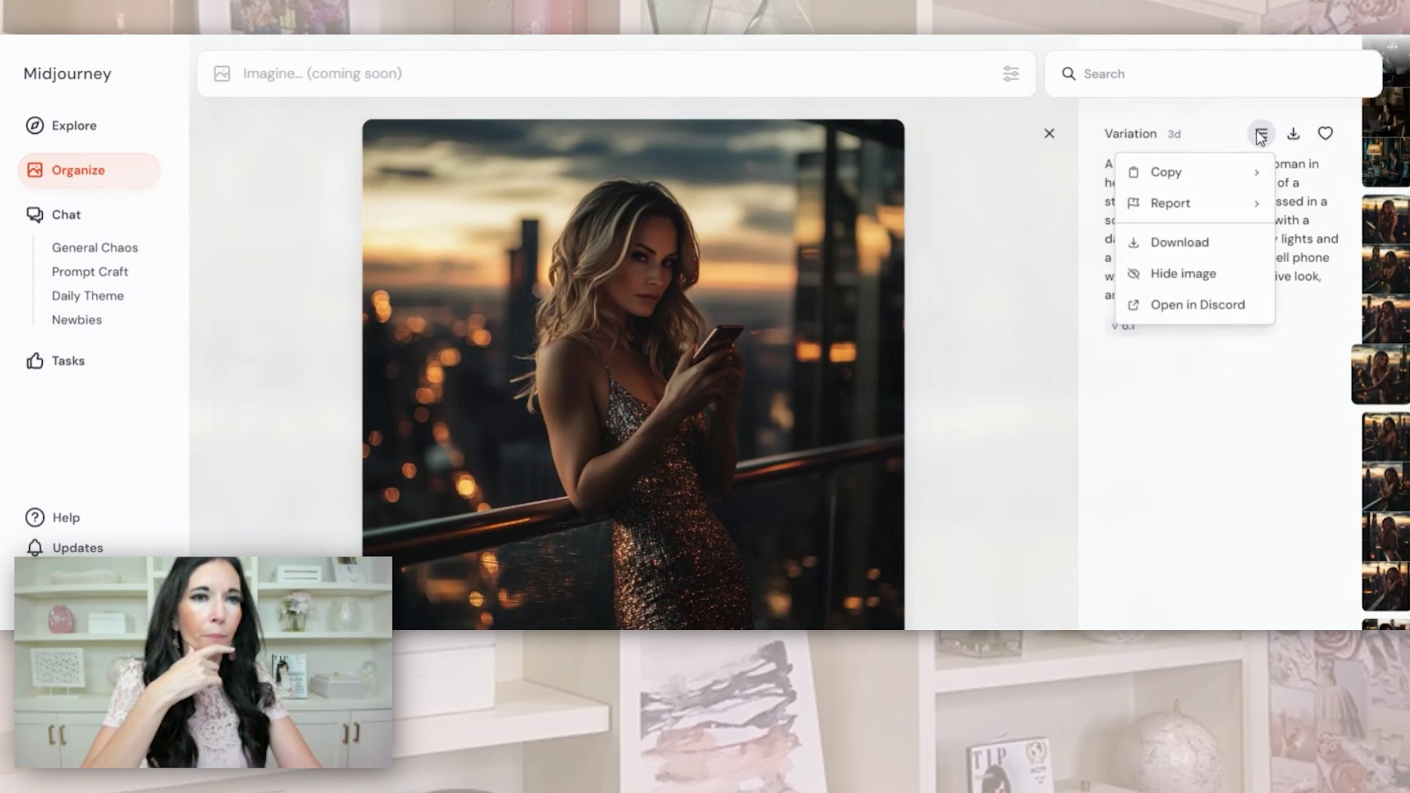
pyautogui.click(999, 325)
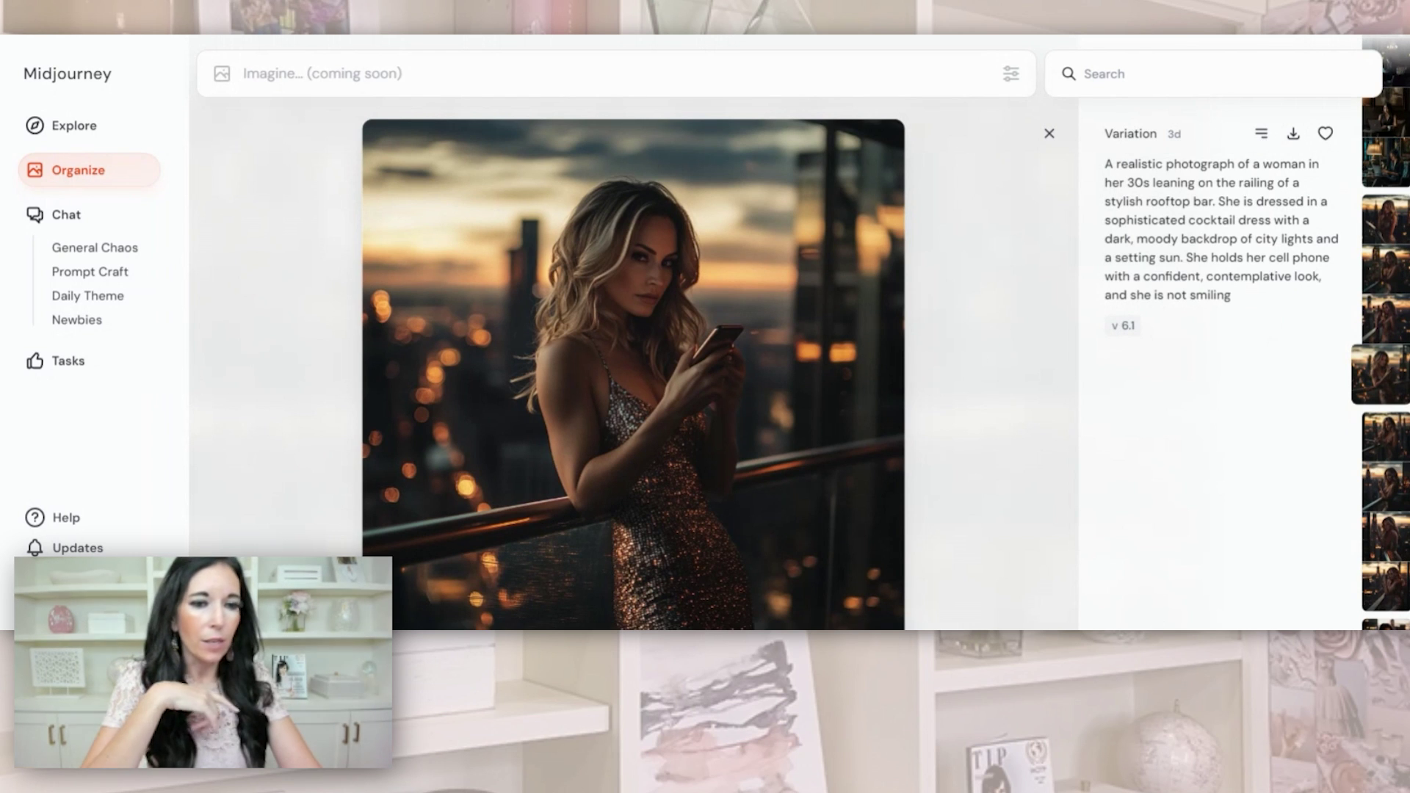